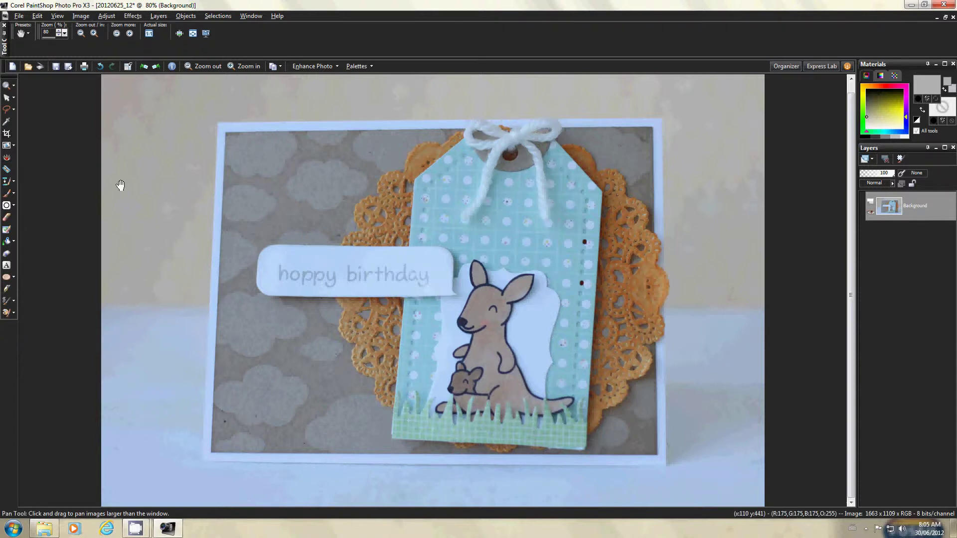
Start a Curves adjustment on the photo and reset the last used curve to a straight line.
{"action": "left_click", "coordinate": [106, 16]}
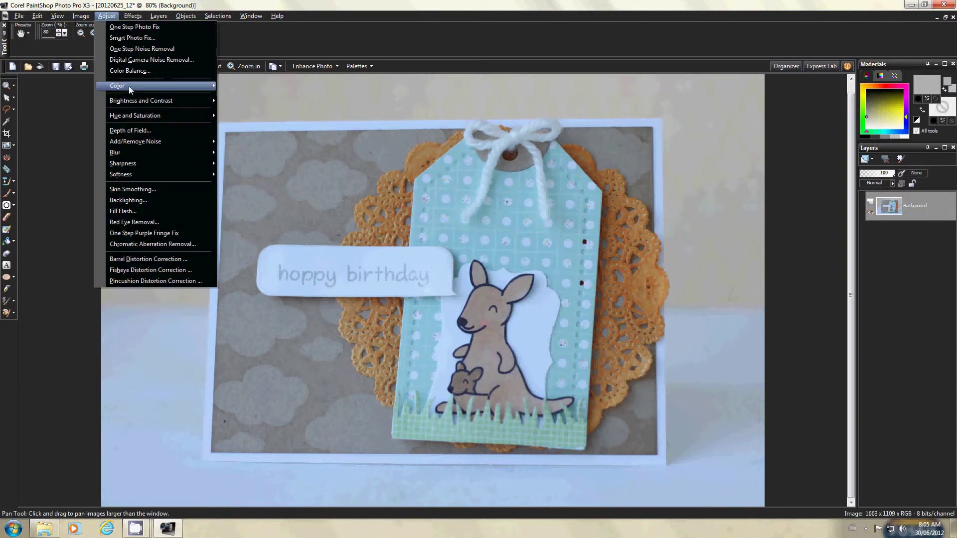
{"action": "left_click", "coordinate": [106, 15]}
{"action": "left_click", "coordinate": [106, 16]}
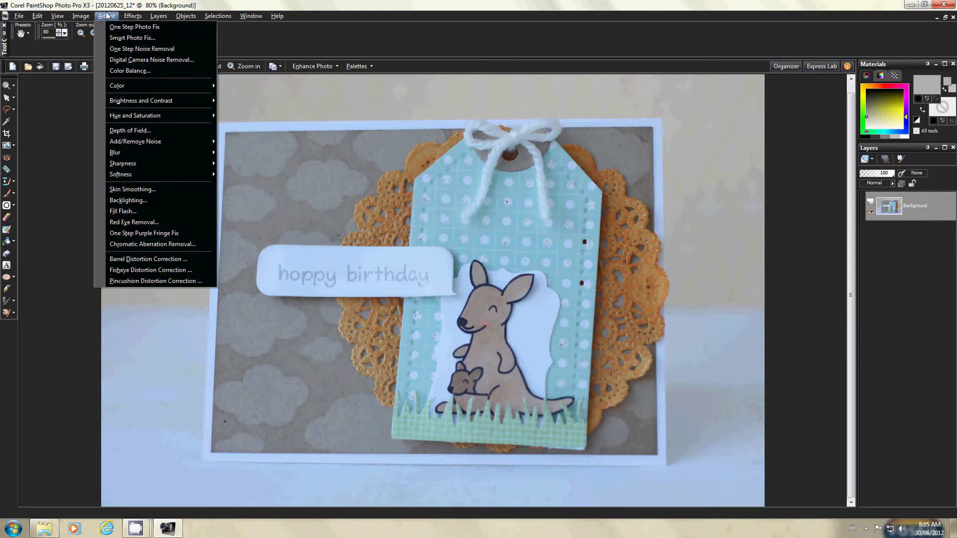
{"action": "mouse_move", "coordinate": [127, 102]}
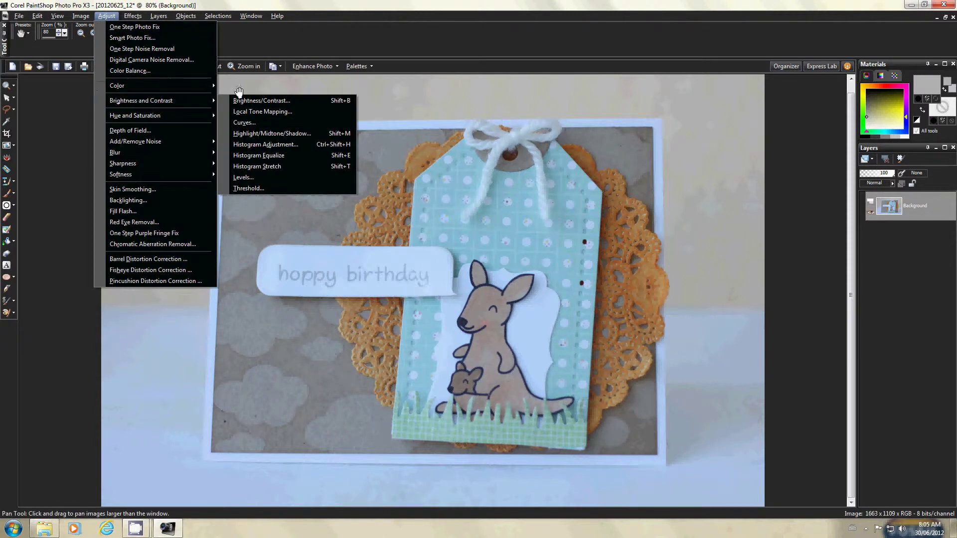
{"action": "left_click", "coordinate": [253, 122]}
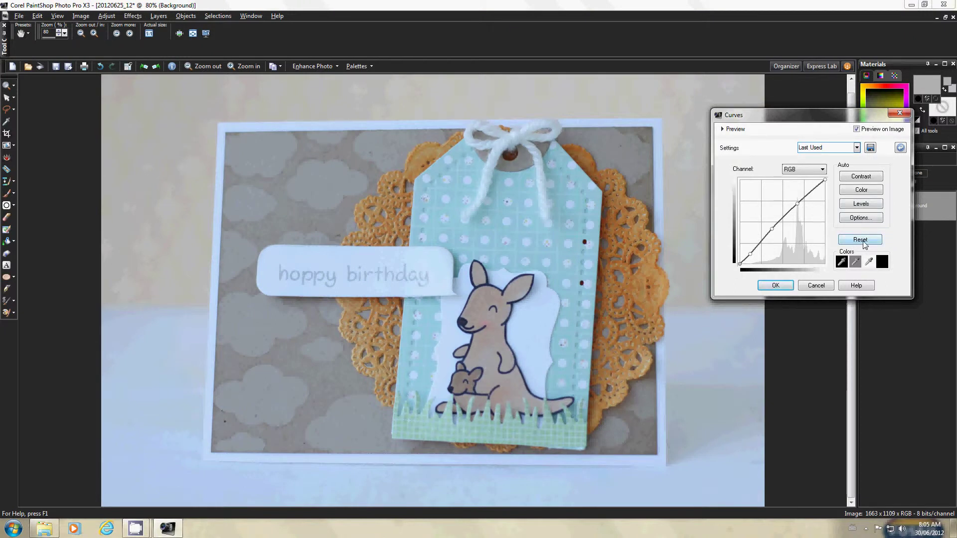
{"action": "left_click", "coordinate": [864, 243]}
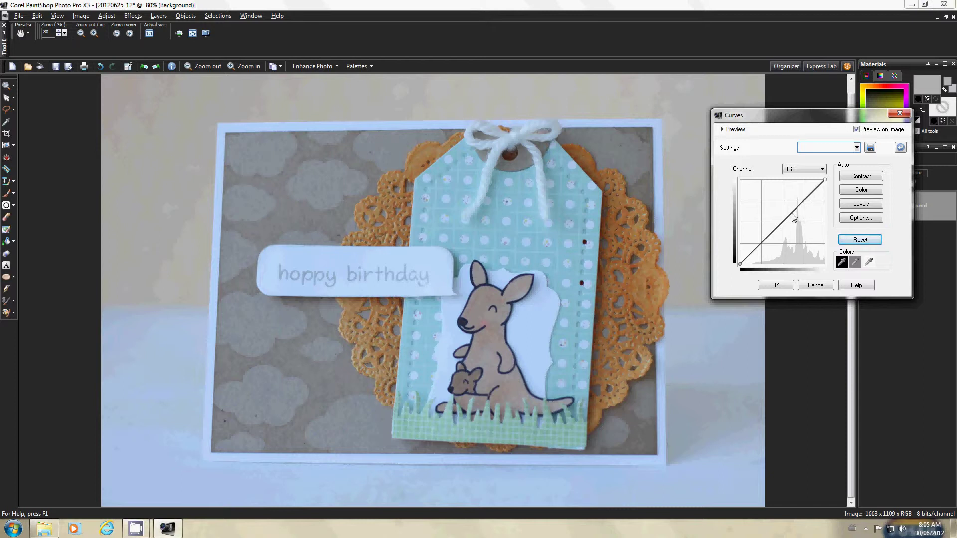
Brighten the photo by slightly raising the upper part of the RGB curve, add midtone and shadow points, and apply it.
{"action": "left_click", "coordinate": [799, 205]}
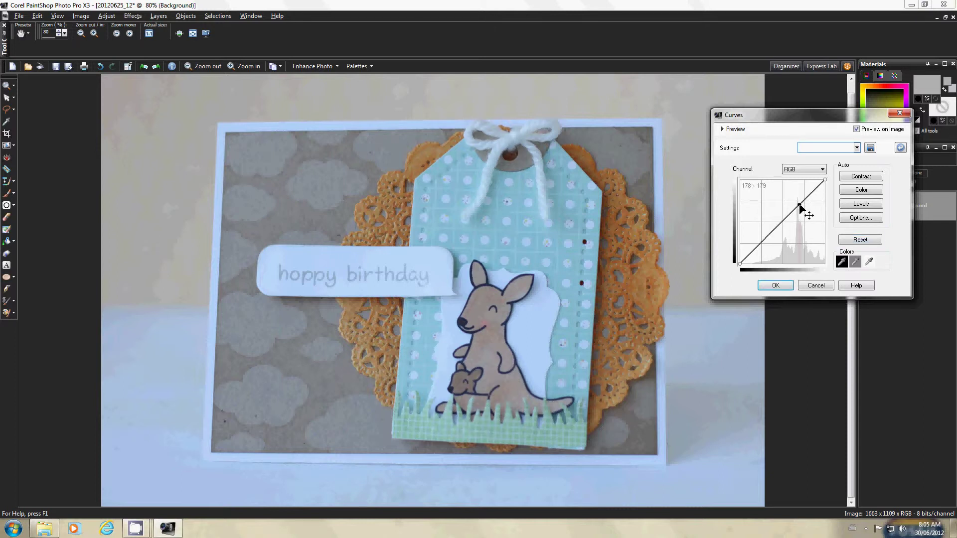
{"action": "left_click_drag", "start_coordinate": [800, 205], "coordinate": [797, 203]}
{"action": "left_click_drag", "start_coordinate": [796, 202], "coordinate": [796, 201]}
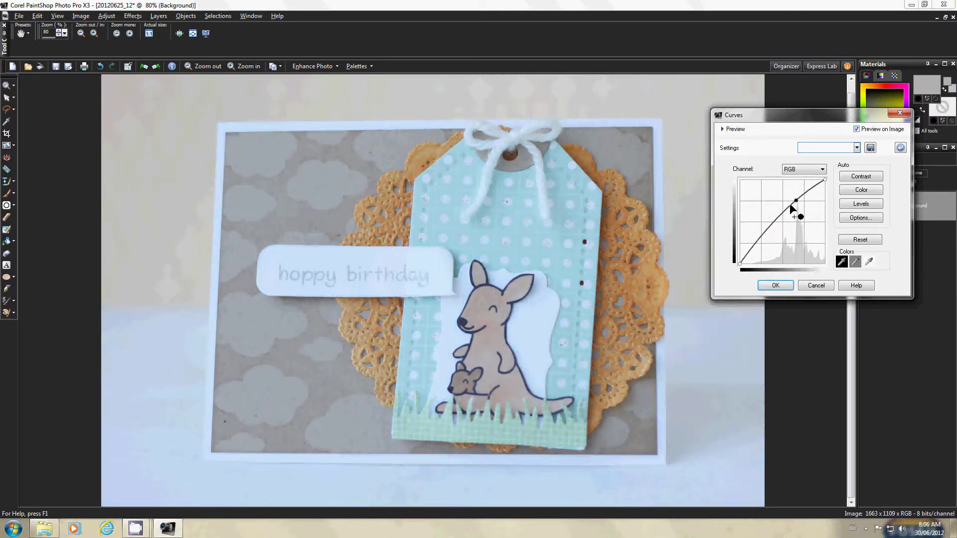
{"action": "left_click", "coordinate": [771, 227]}
{"action": "left_click", "coordinate": [750, 253]}
{"action": "left_click", "coordinate": [777, 286]}
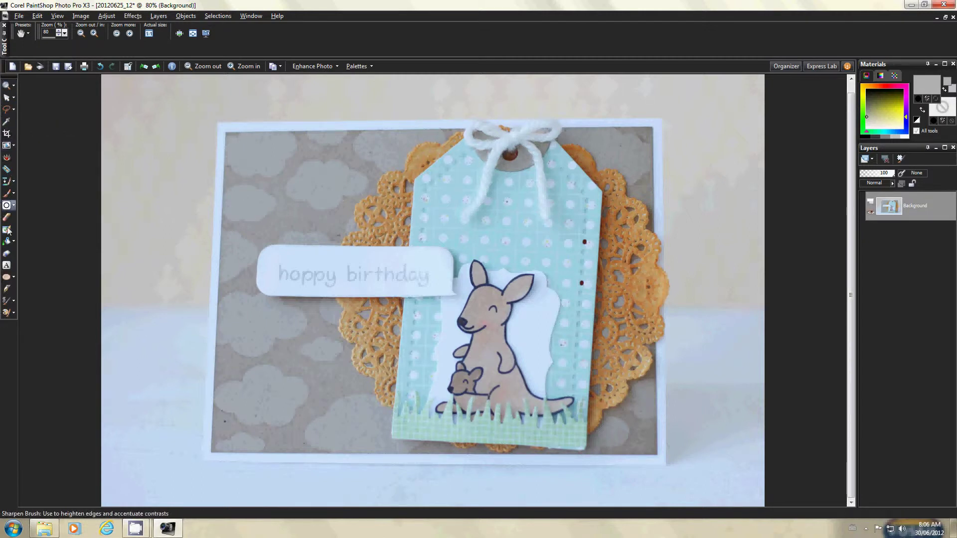
Sharpen the card inside a loose freehand selection with High Pass Sharpen at radius 1.20, strength 98, Hard Light, and deselect.
{"action": "left_click", "coordinate": [7, 110]}
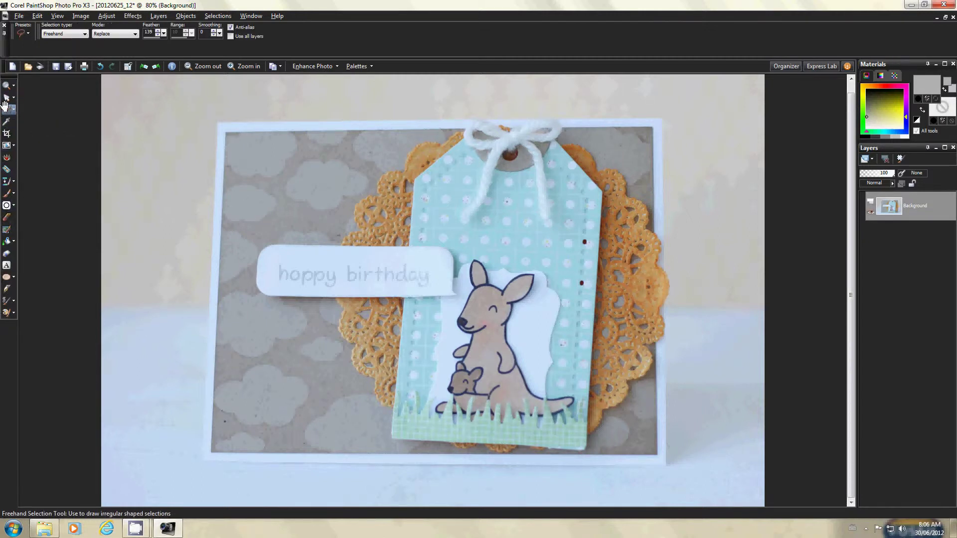
{"action": "mouse_move", "coordinate": [226, 132]}
{"action": "left_mouse_down"}
{"action": "mouse_move", "coordinate": [618, 125]}
{"action": "mouse_move", "coordinate": [633, 142]}
{"action": "mouse_move", "coordinate": [653, 458]}
{"action": "mouse_move", "coordinate": [277, 484]}
{"action": "mouse_move", "coordinate": [199, 473]}
{"action": "mouse_move", "coordinate": [259, 114]}
{"action": "left_mouse_up"}
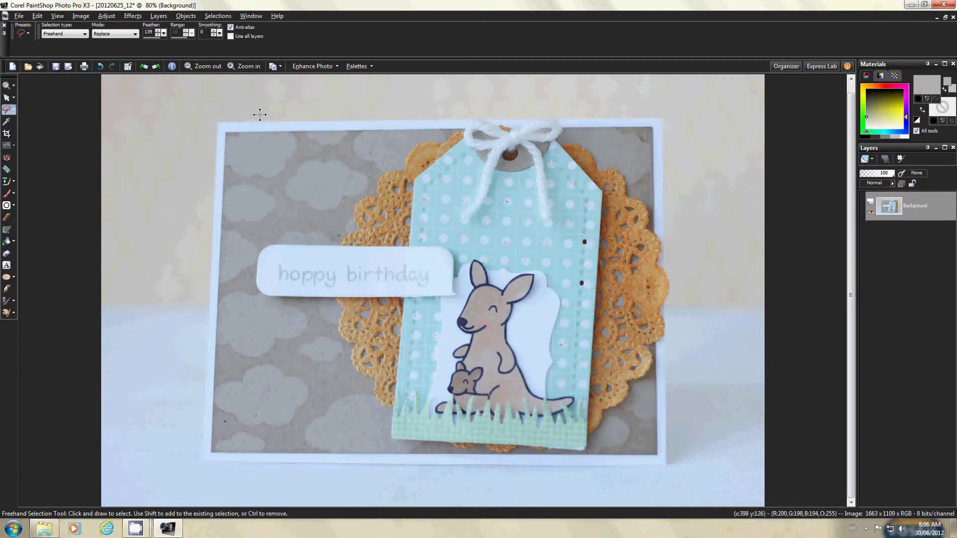
{"action": "left_click", "coordinate": [105, 16]}
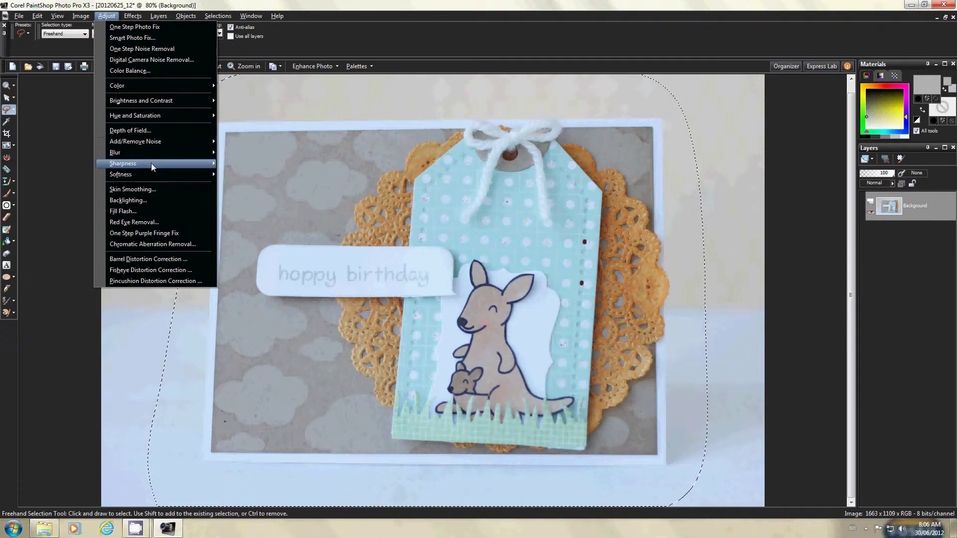
{"action": "mouse_move", "coordinate": [153, 163]}
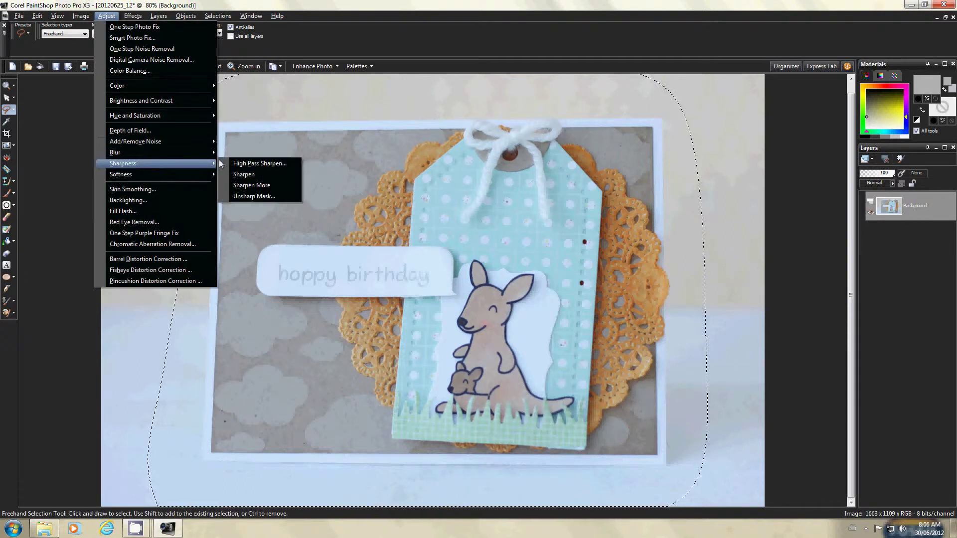
{"action": "left_click", "coordinate": [245, 163]}
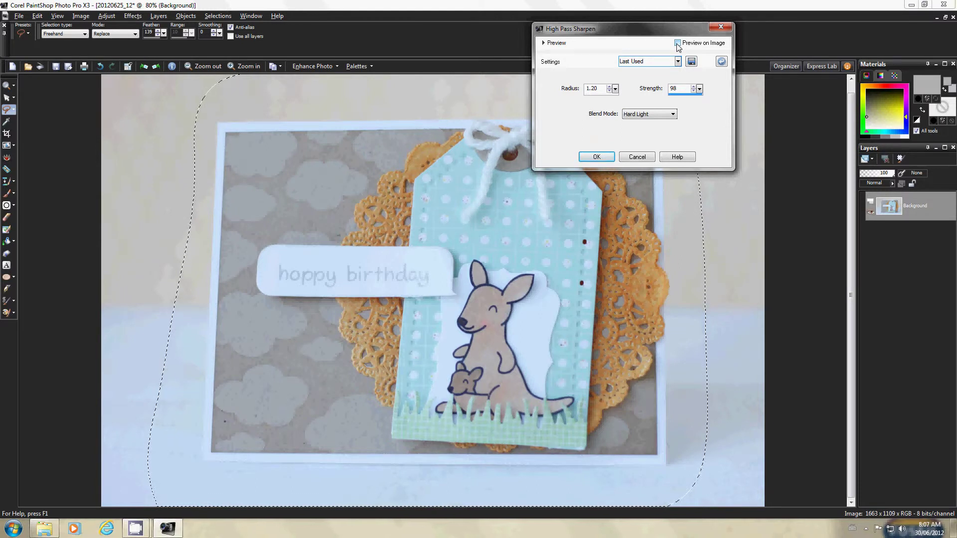
{"action": "left_click", "coordinate": [596, 157]}
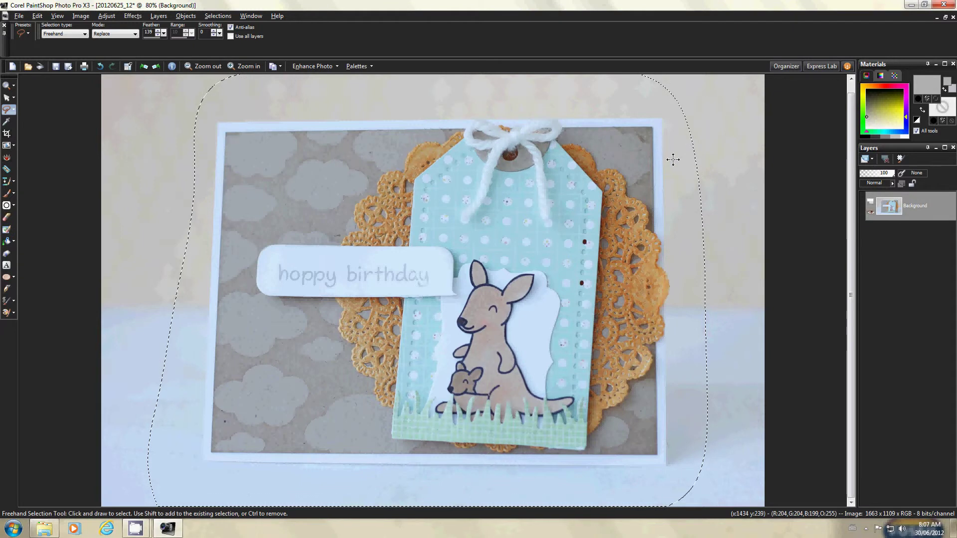
{"action": "key", "text": "ctrl+d"}
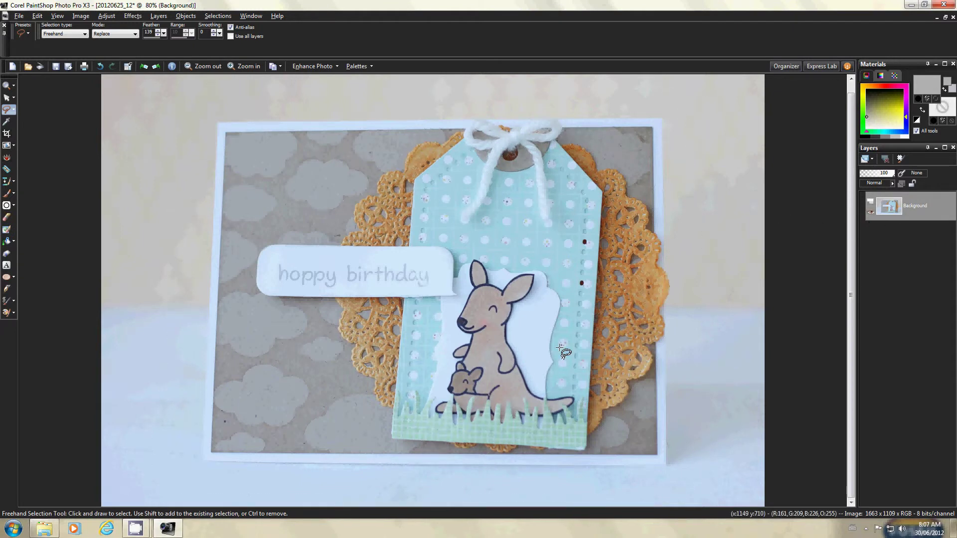
Add a Levels adjustment layer and sample the white sentiment label as the white reference.
{"action": "right_click", "coordinate": [910, 202]}
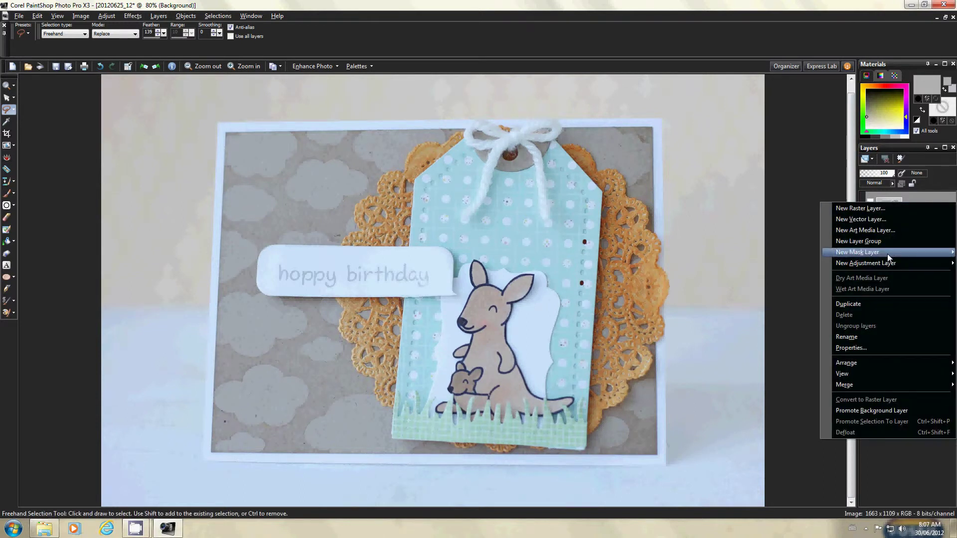
{"action": "mouse_move", "coordinate": [883, 261]}
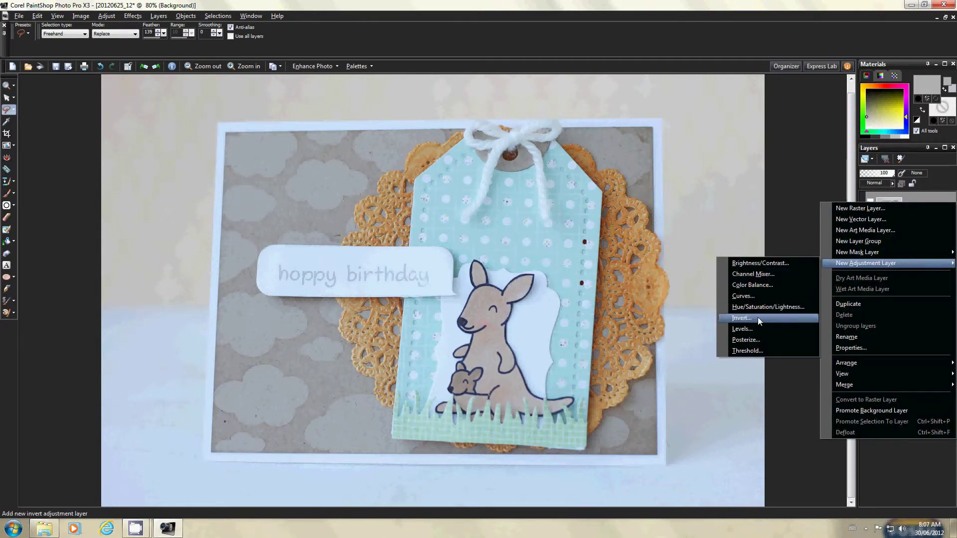
{"action": "left_click", "coordinate": [751, 331]}
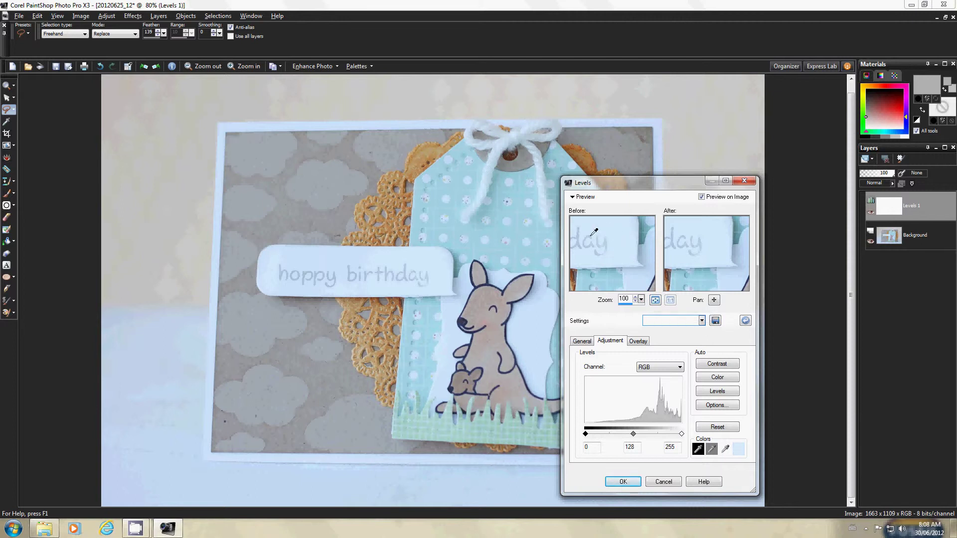
{"action": "left_click", "coordinate": [635, 234]}
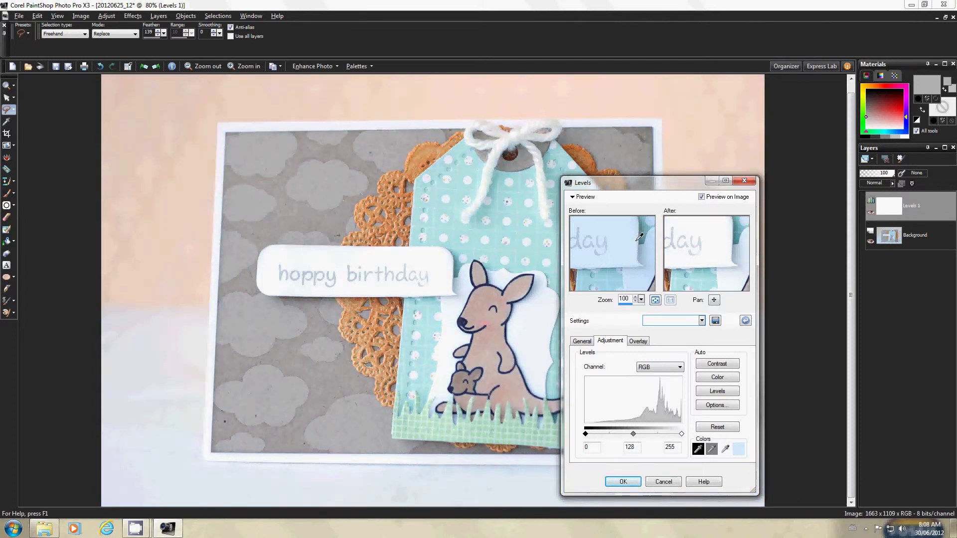
Try white references from other areas of the card in the Levels preview, ending beside the kangaroo, and apply the adjustment.
{"action": "left_click", "coordinate": [655, 300]}
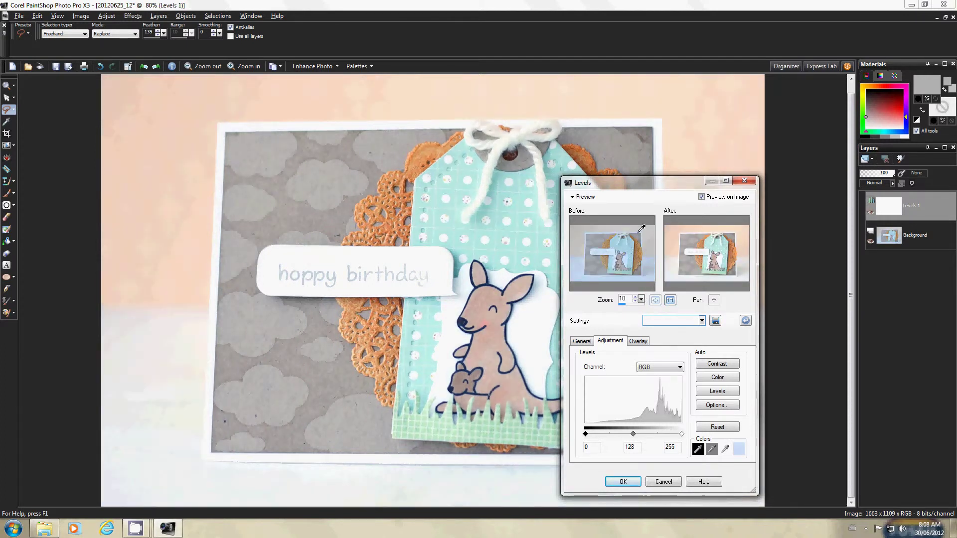
{"action": "left_click", "coordinate": [670, 300]}
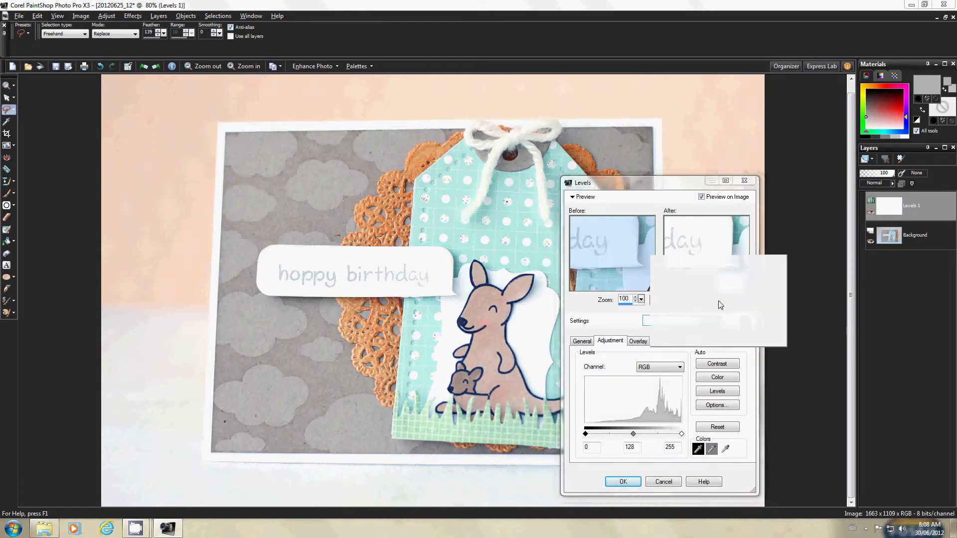
{"action": "left_click_drag", "start_coordinate": [714, 300], "coordinate": [761, 269]}
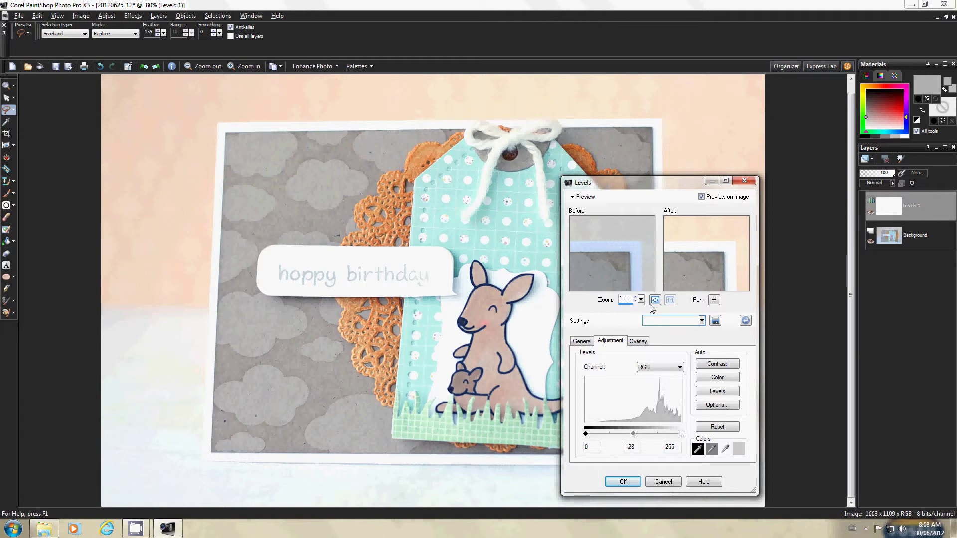
{"action": "left_click_drag", "start_coordinate": [713, 299], "coordinate": [684, 345]}
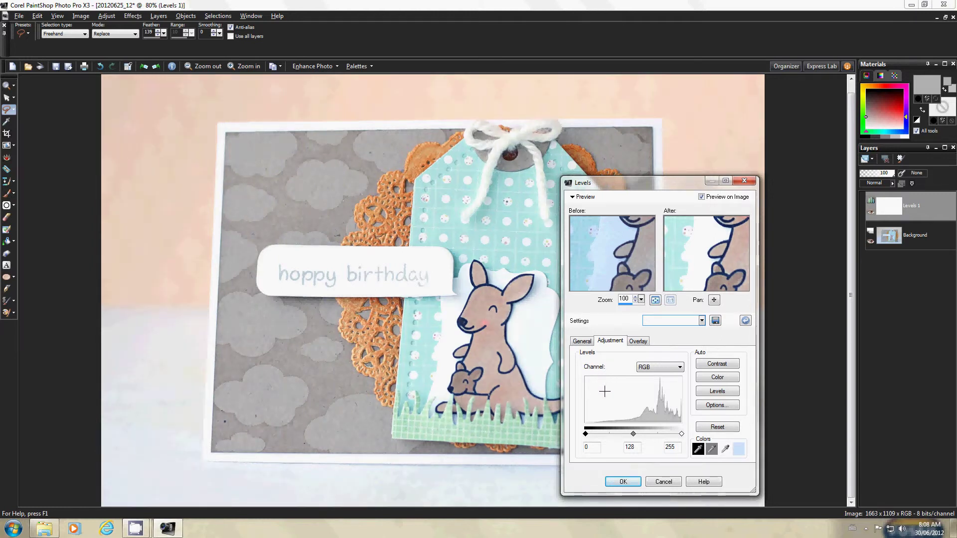
{"action": "left_click", "coordinate": [623, 482]}
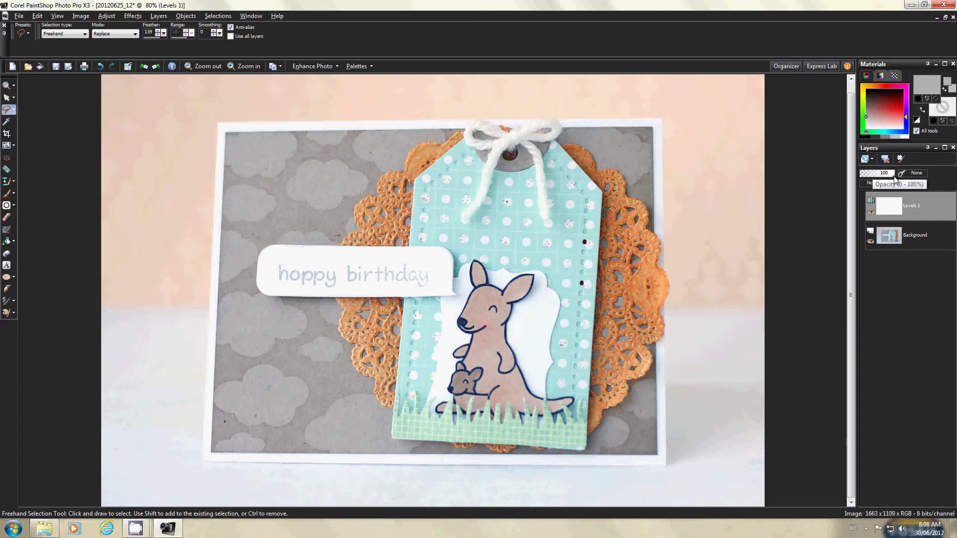
Lower the Levels layer's opacity to 55 and toggle its visibility to compare the photo with and without the correction.
{"action": "left_click_drag", "start_coordinate": [895, 180], "coordinate": [880, 175]}
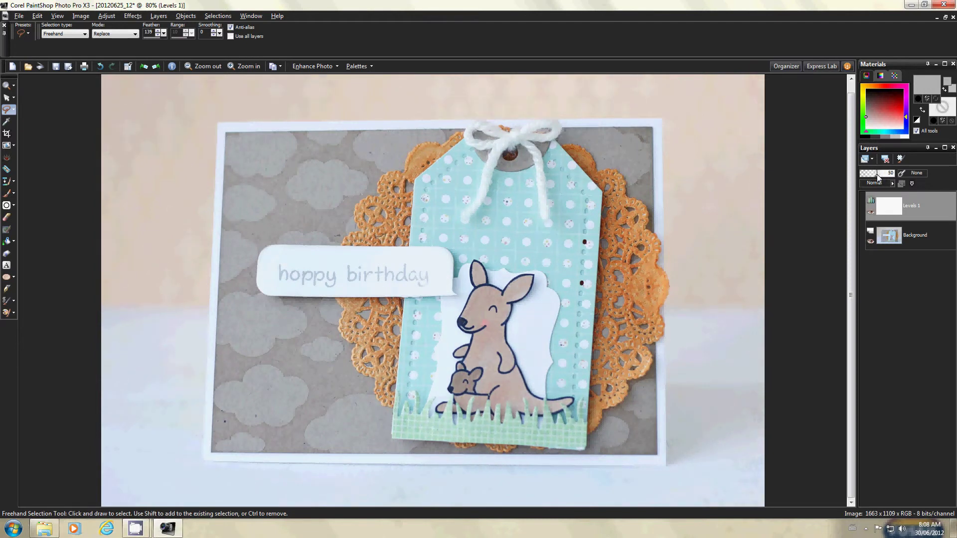
{"action": "left_click_drag", "start_coordinate": [877, 177], "coordinate": [879, 177]}
{"action": "left_click", "coordinate": [870, 212]}
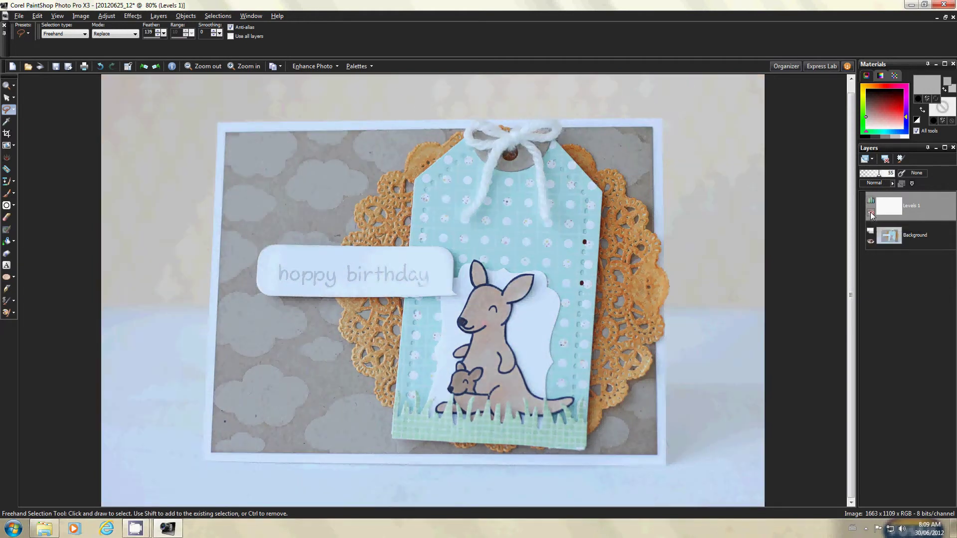
{"action": "left_click", "coordinate": [870, 212]}
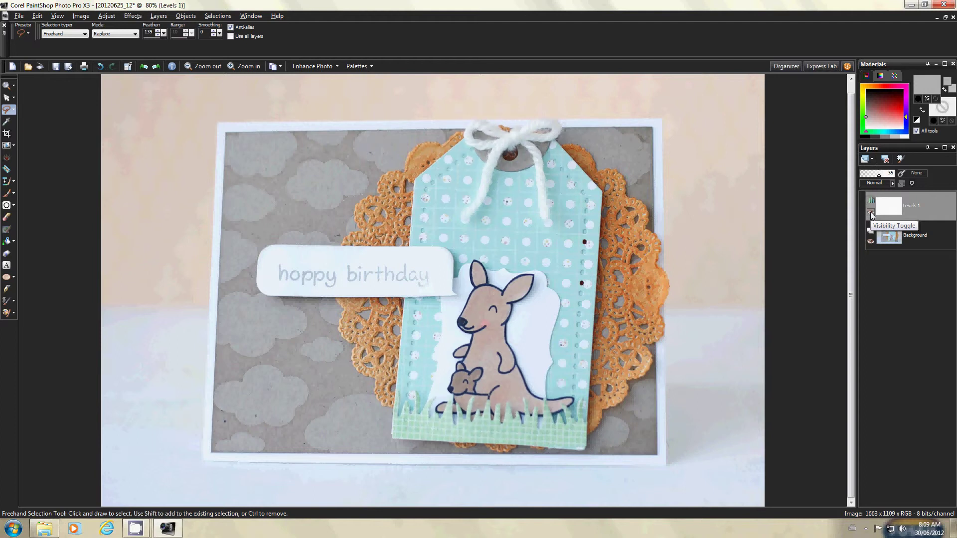
{"action": "left_click", "coordinate": [870, 212]}
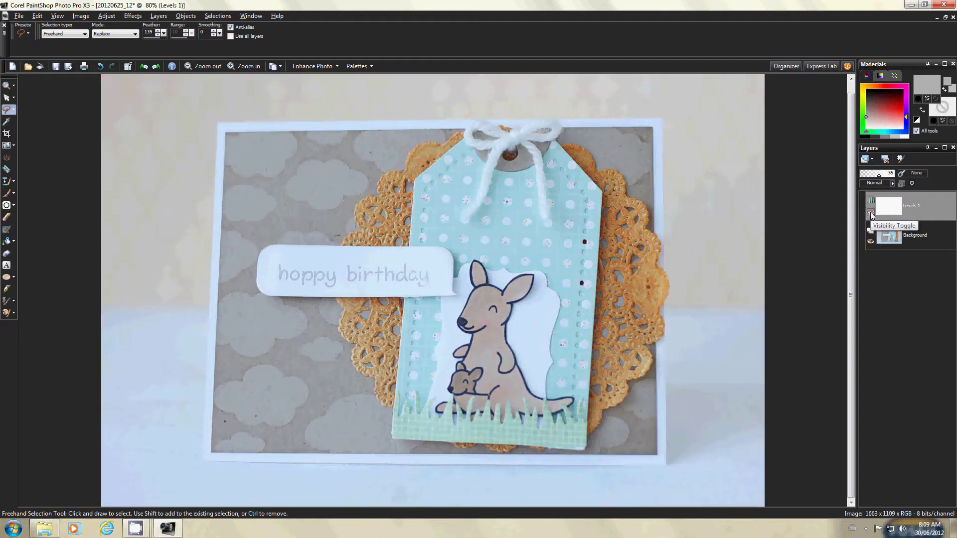
{"action": "left_click", "coordinate": [870, 212]}
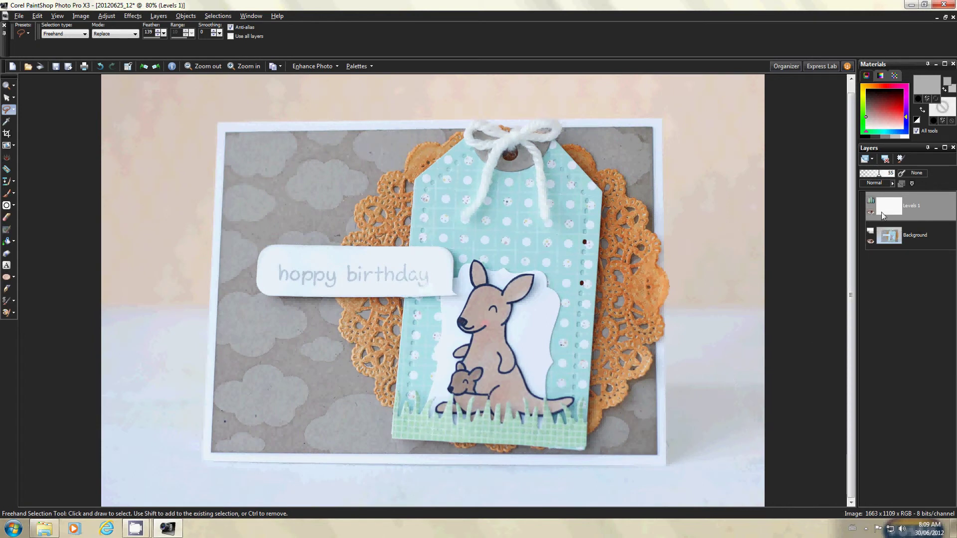
Flatten the image by merging the Levels layer and the background with Merge All.
{"action": "mouse_move", "coordinate": [913, 209]}
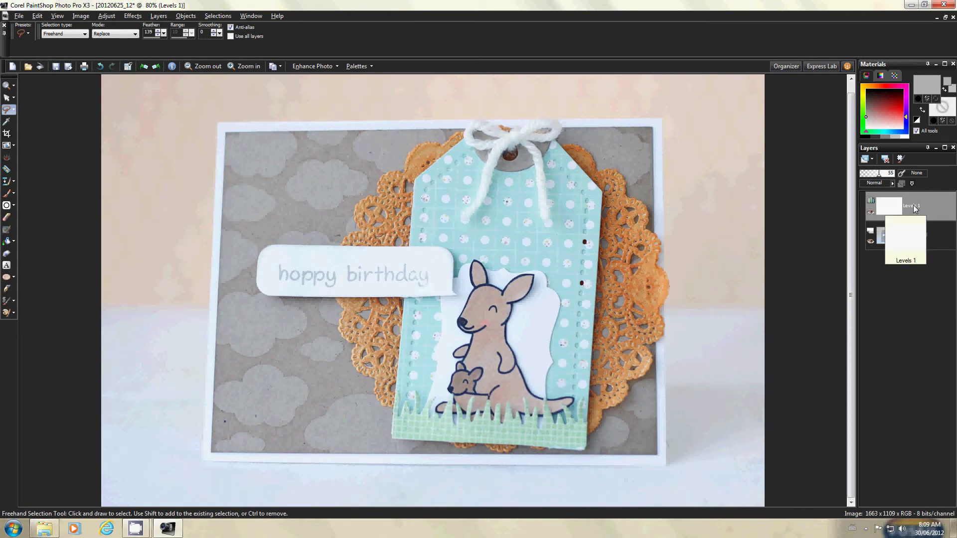
{"action": "right_click", "coordinate": [913, 204]}
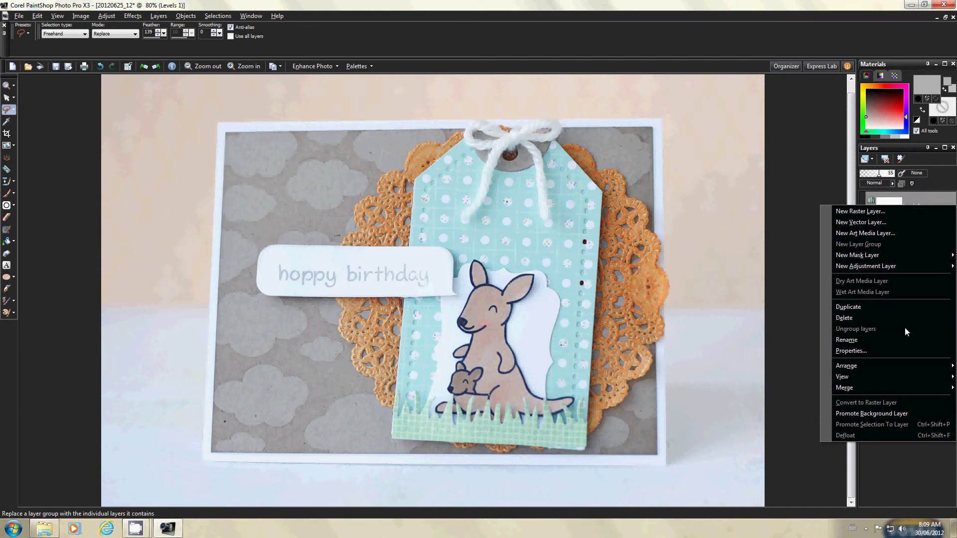
{"action": "mouse_move", "coordinate": [873, 388]}
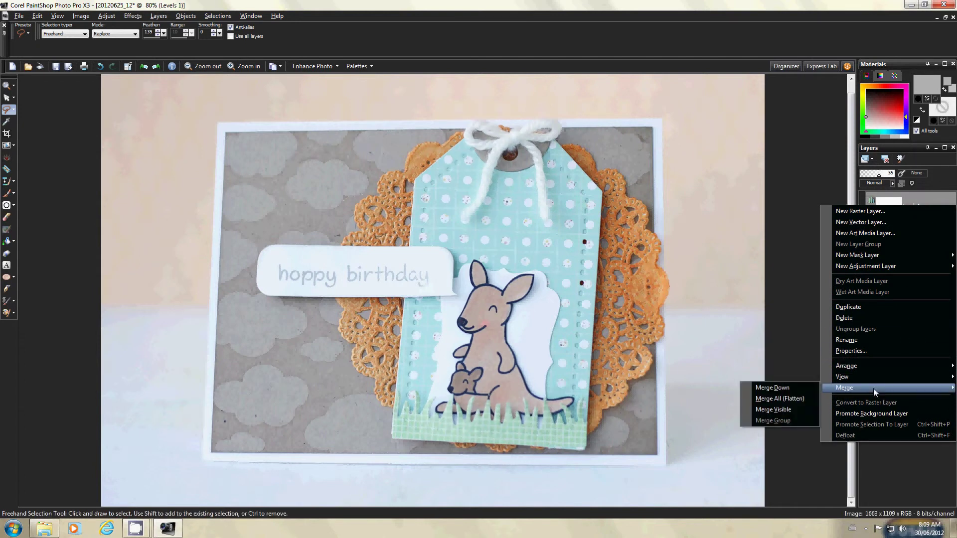
{"action": "left_click", "coordinate": [799, 401]}
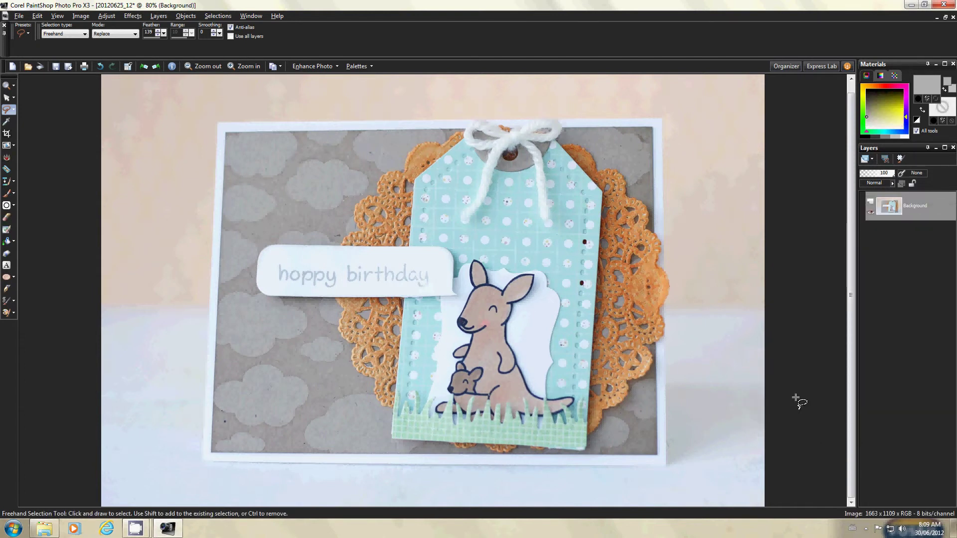
Apply Color Balance without advanced options, using Smart White Balance and the temperature set about midway between cooler and warmer.
{"action": "left_click", "coordinate": [106, 16]}
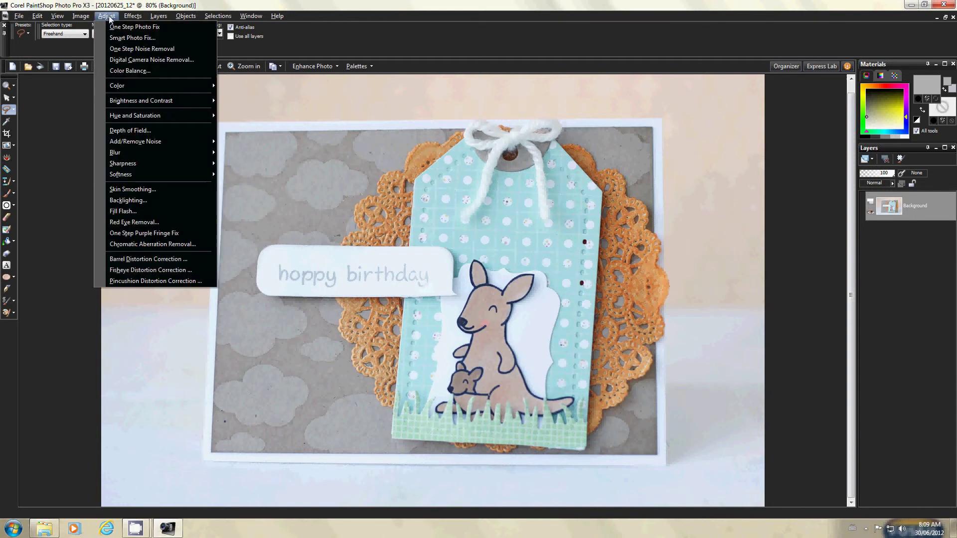
{"action": "left_click", "coordinate": [116, 74]}
{"action": "left_click_drag", "start_coordinate": [469, 128], "coordinate": [749, 138]}
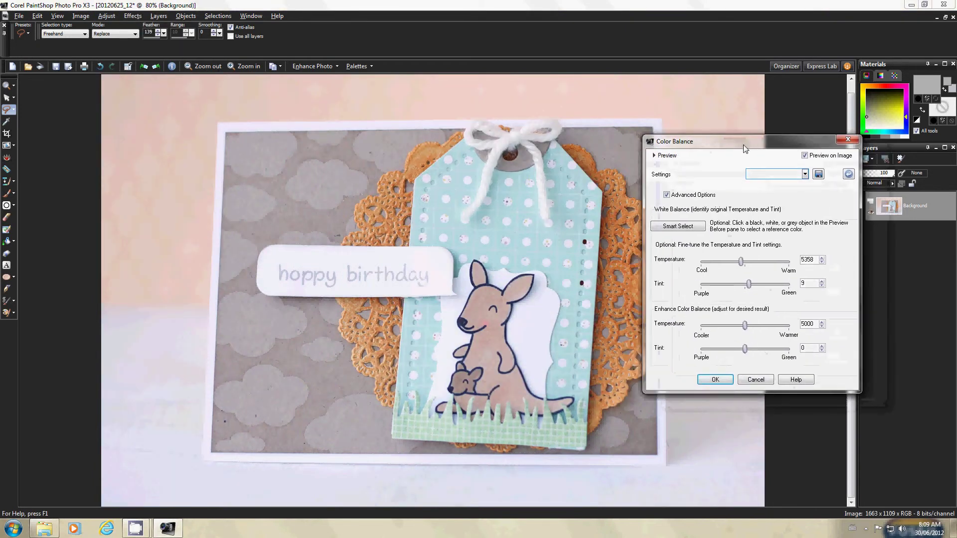
{"action": "left_click", "coordinate": [666, 194]}
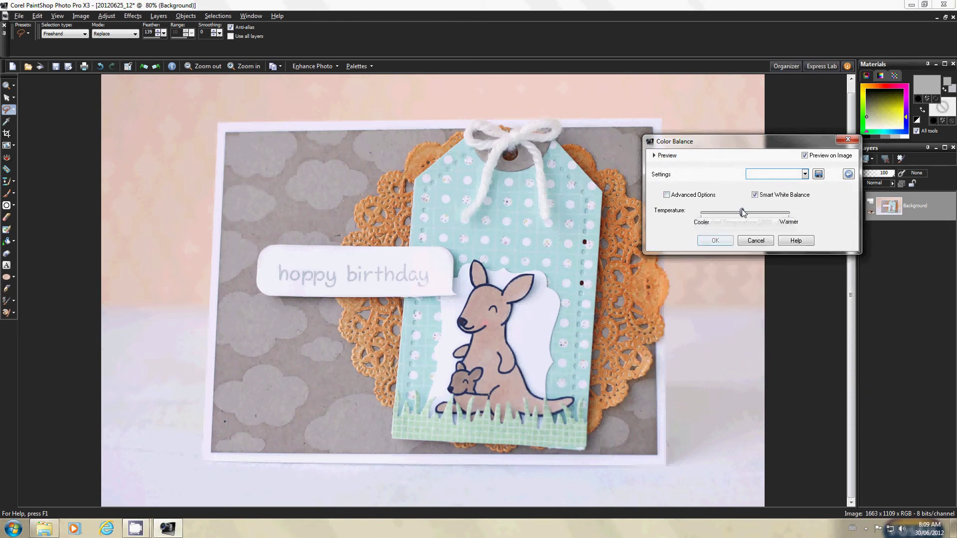
{"action": "mouse_move", "coordinate": [743, 212]}
{"action": "left_mouse_down"}
{"action": "mouse_move", "coordinate": [754, 216]}
{"action": "mouse_move", "coordinate": [744, 214]}
{"action": "left_mouse_up"}
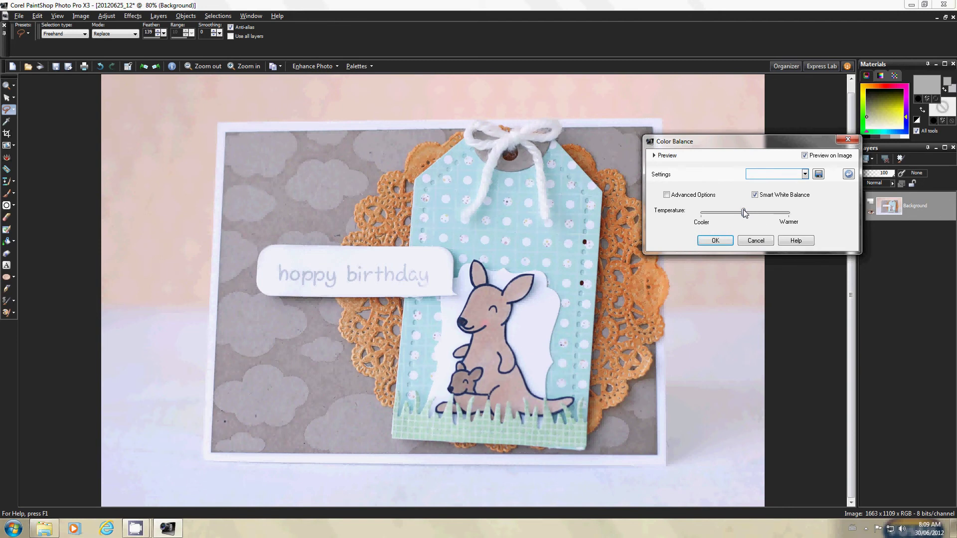
{"action": "left_click", "coordinate": [716, 240]}
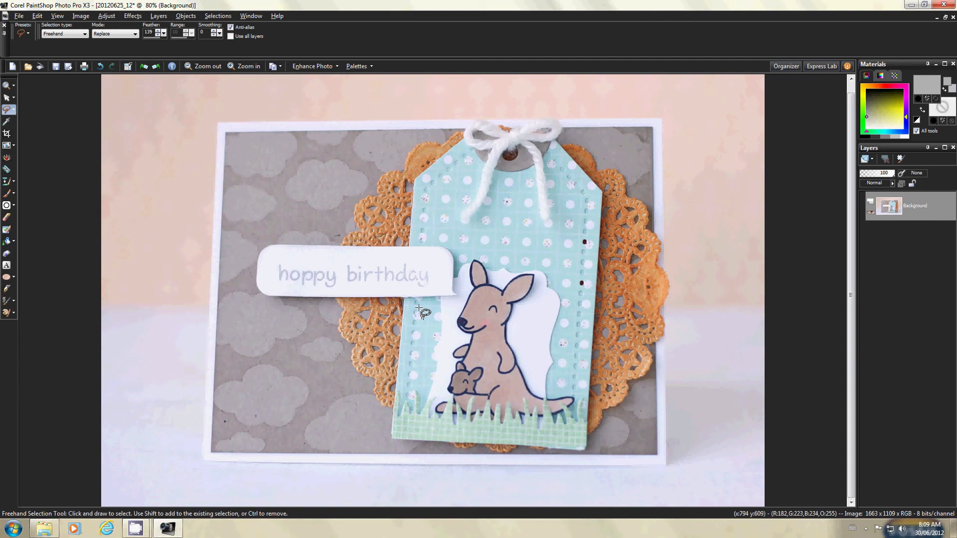
Make a loose freehand selection around the kangaroo and lower tag, and apply Hue/Saturation/Lightness with saturation at 19.
{"action": "mouse_move", "coordinate": [442, 327]}
{"action": "left_mouse_down"}
{"action": "mouse_move", "coordinate": [450, 274]}
{"action": "mouse_move", "coordinate": [486, 259]}
{"action": "mouse_move", "coordinate": [532, 263]}
{"action": "mouse_move", "coordinate": [557, 301]}
{"action": "mouse_move", "coordinate": [576, 371]}
{"action": "mouse_move", "coordinate": [570, 420]}
{"action": "mouse_move", "coordinate": [423, 416]}
{"action": "mouse_move", "coordinate": [432, 328]}
{"action": "mouse_move", "coordinate": [448, 292]}
{"action": "left_mouse_up"}
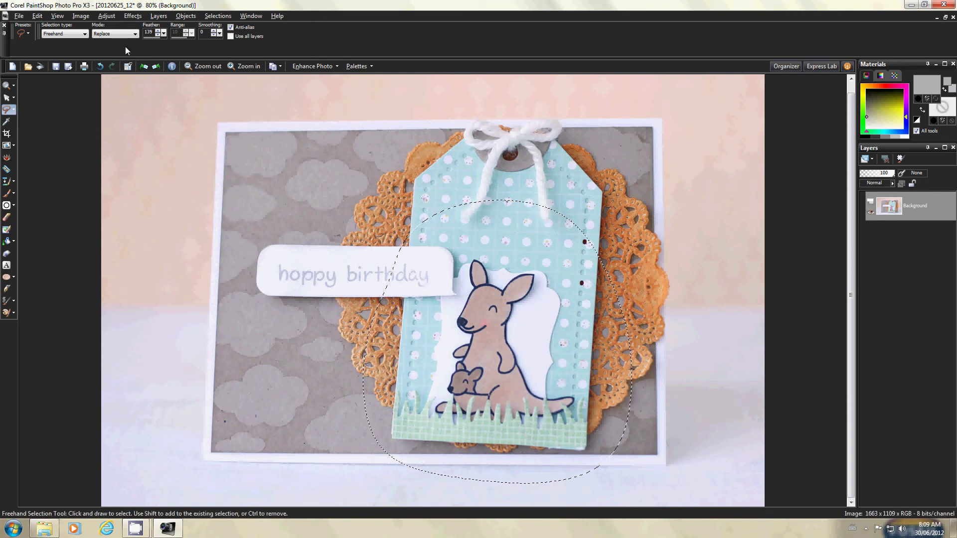
{"action": "left_click", "coordinate": [107, 16]}
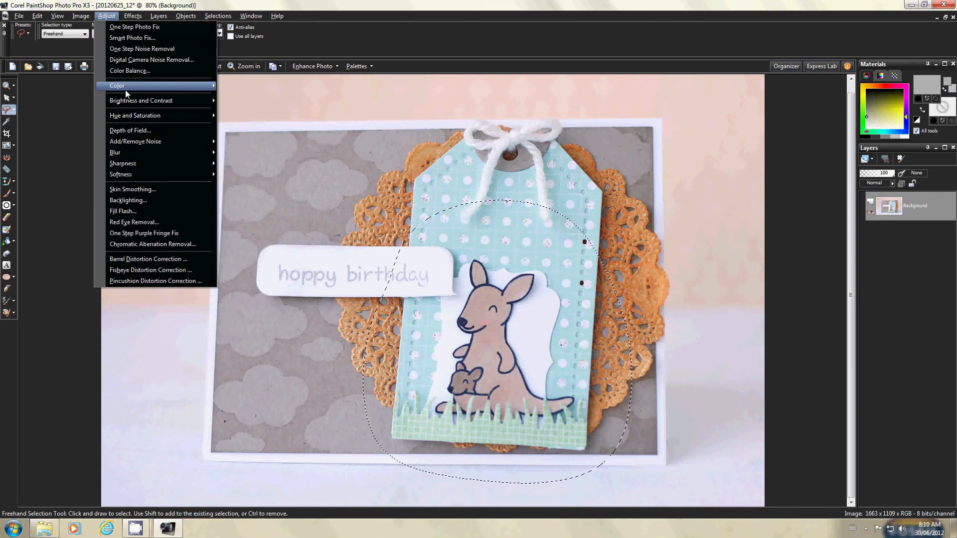
{"action": "mouse_move", "coordinate": [127, 115]}
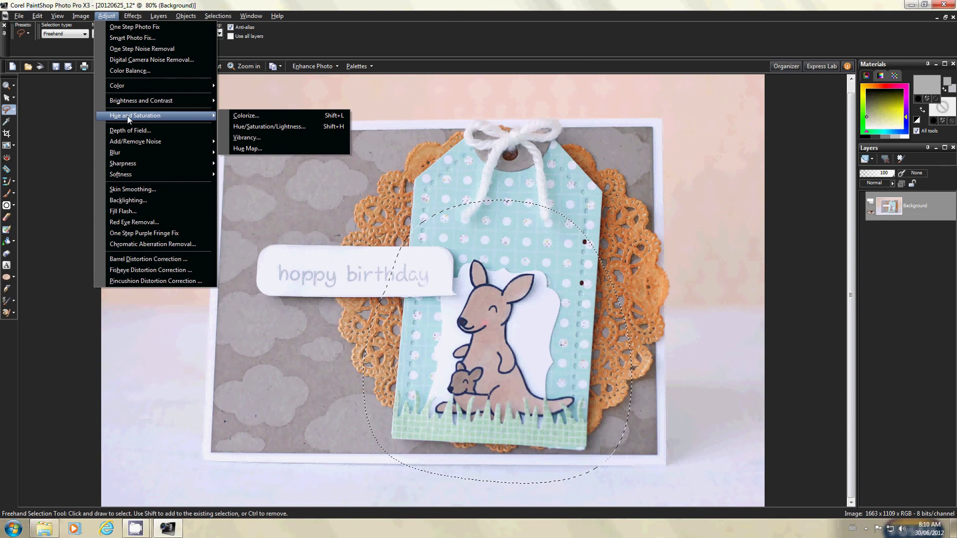
{"action": "left_click", "coordinate": [249, 127]}
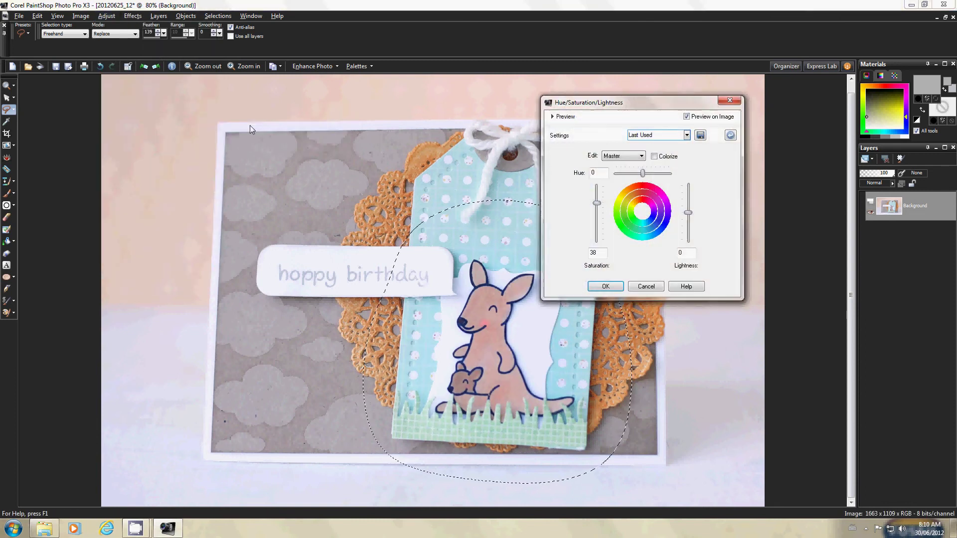
{"action": "left_click_drag", "start_coordinate": [679, 106], "coordinate": [726, 151]}
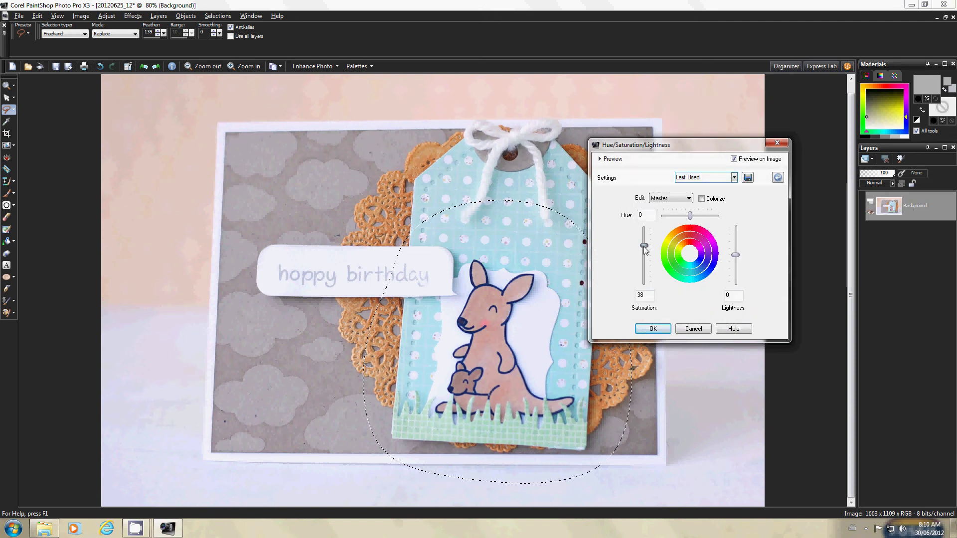
{"action": "left_click_drag", "start_coordinate": [645, 246], "coordinate": [644, 252]}
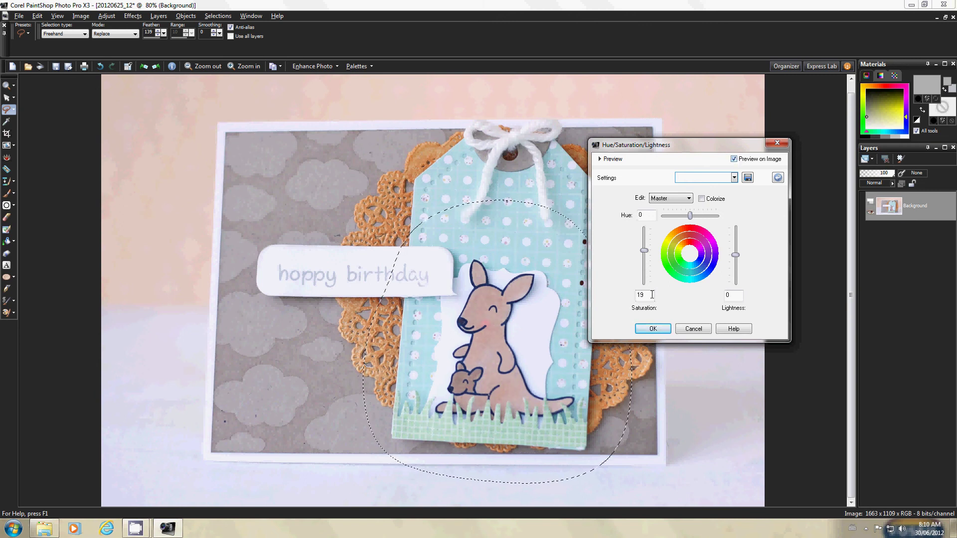
{"action": "left_click", "coordinate": [650, 329]}
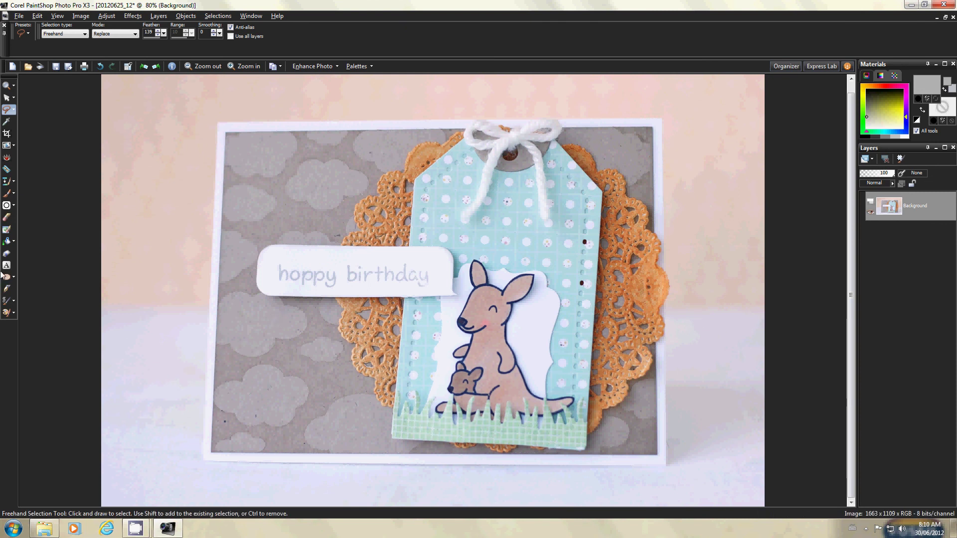